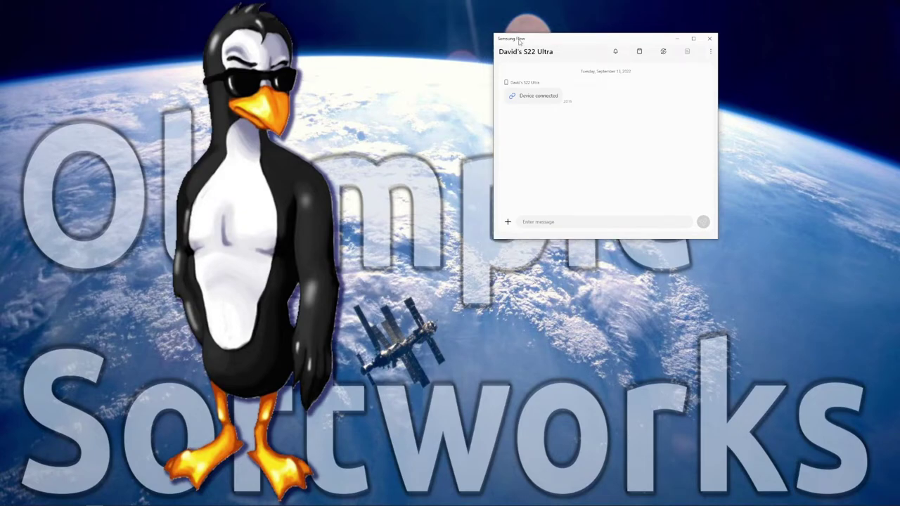
- Reposition the Samsung Flow window linked to the S22 Ultra at the desktop's top-right
left_click_drag(519, 42, 594, 20)
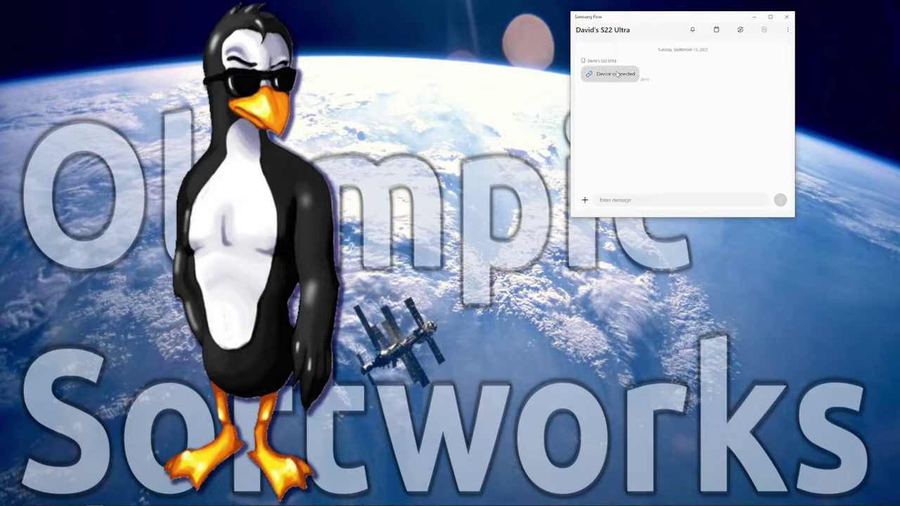
left_click(611, 77)
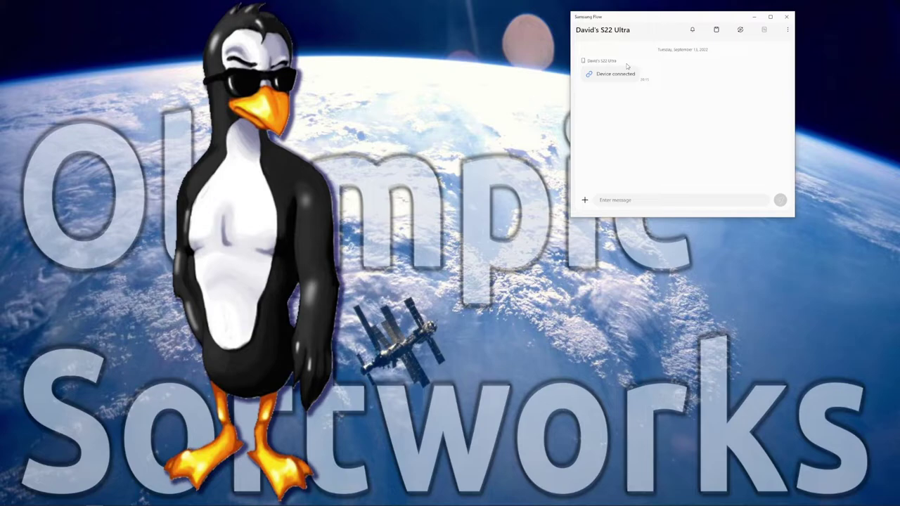
- Start Smart View mirroring of the S22 Ultra and dock the mirror window at the desktop's left edge
left_click(738, 34)
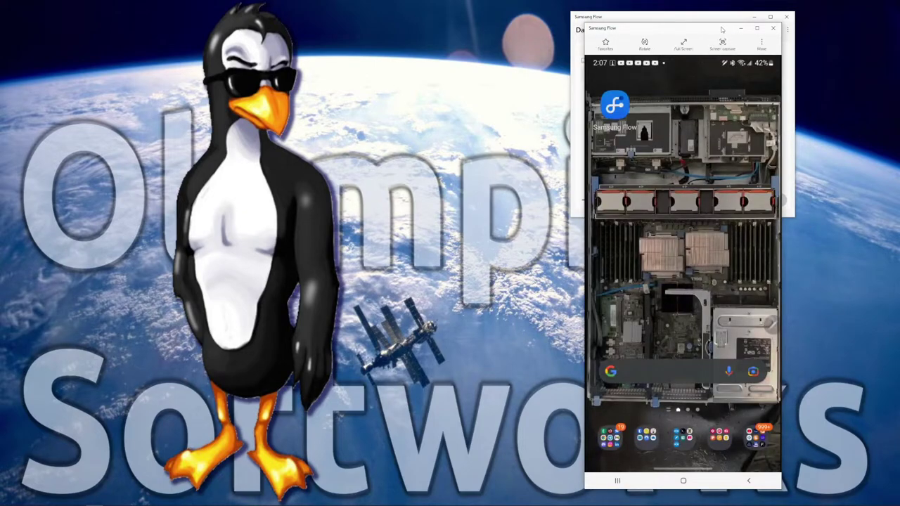
mouse_move(723, 31)
left_mouse_down()
mouse_move(377, 30)
mouse_move(138, 8)
left_mouse_up()
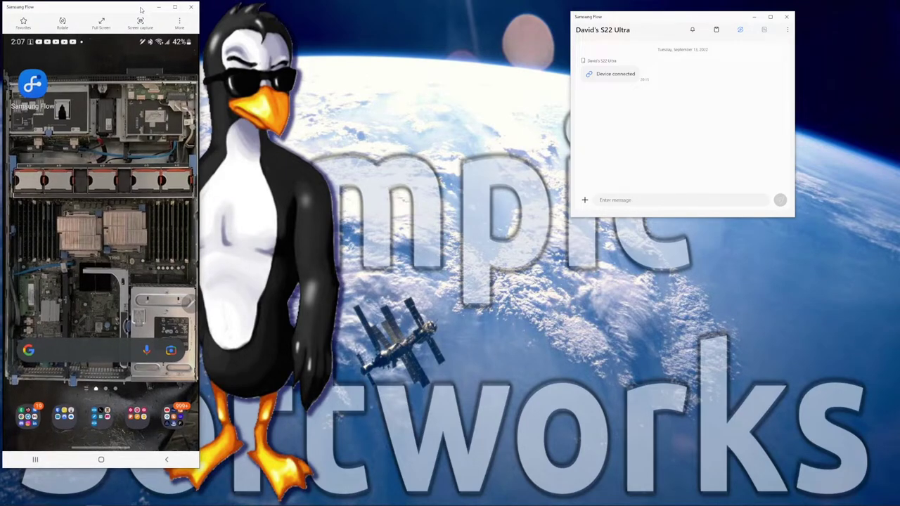
left_click_drag(138, 8, 141, 9)
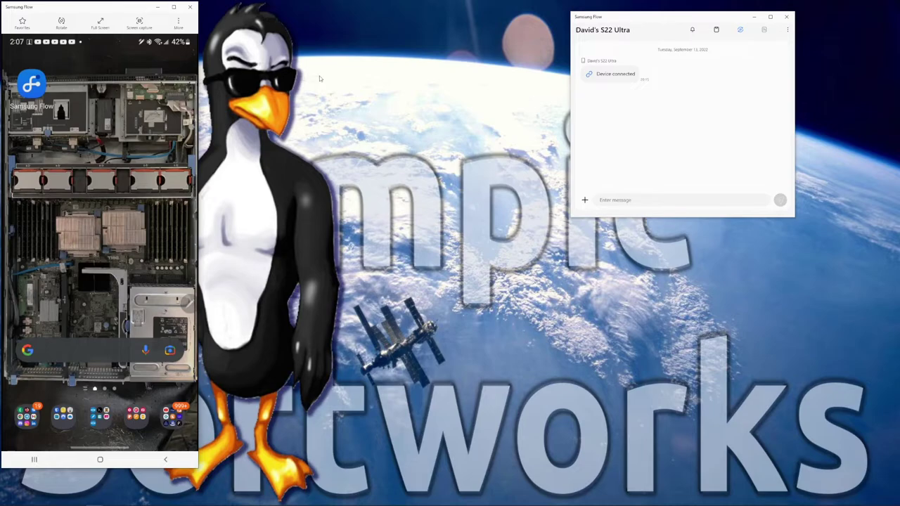